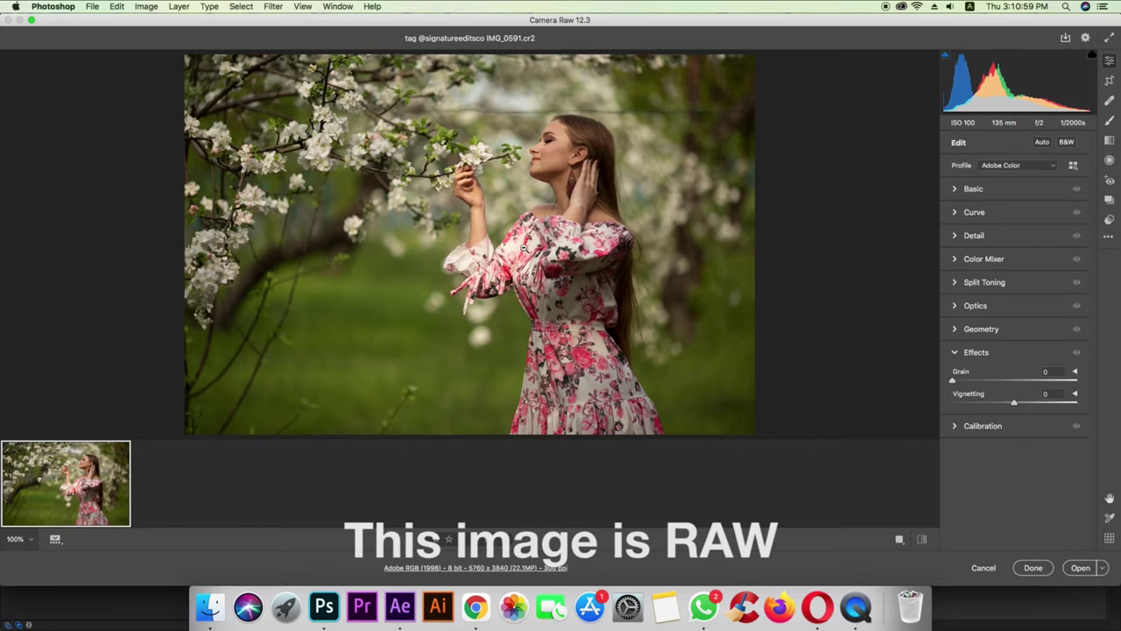
- Zoom the IMG_0591.cr2 portrait preview to 100%
left_click(513, 238)
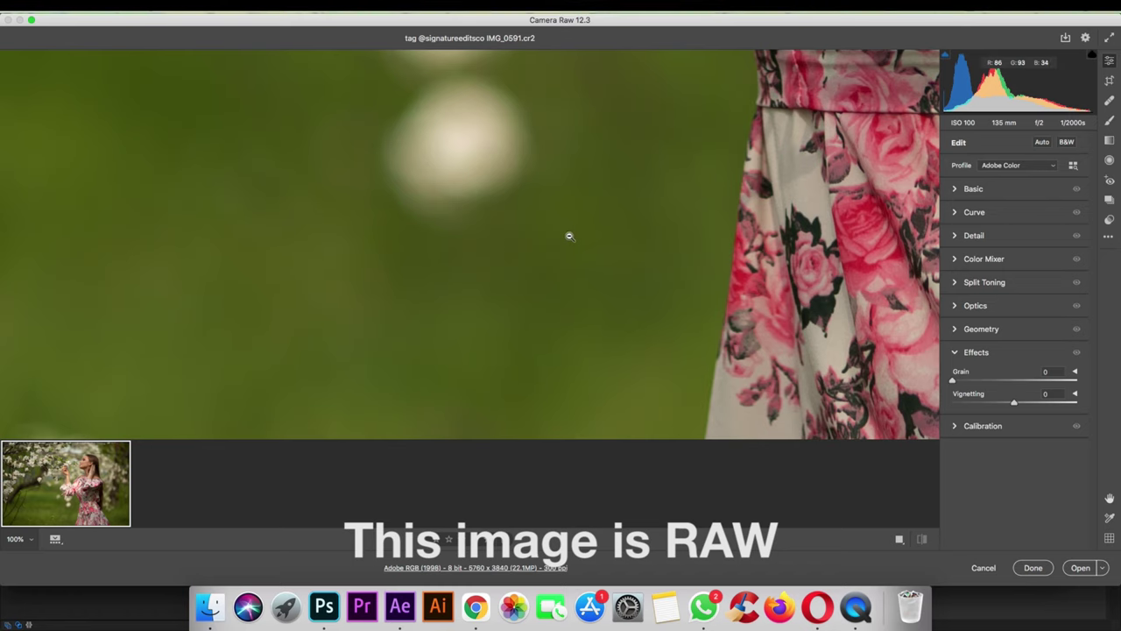
- Fit the photo in view, then set Temperature 7300, Exposure +0.40 and Shadows -15
left_click(553, 328, "alt")
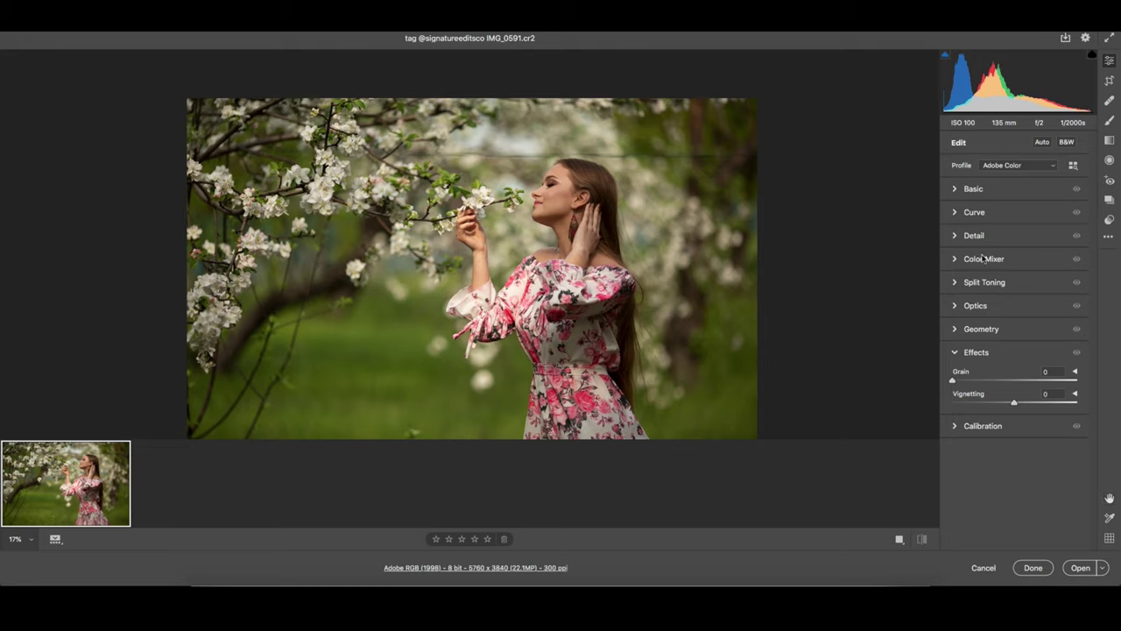
left_click(891, 195)
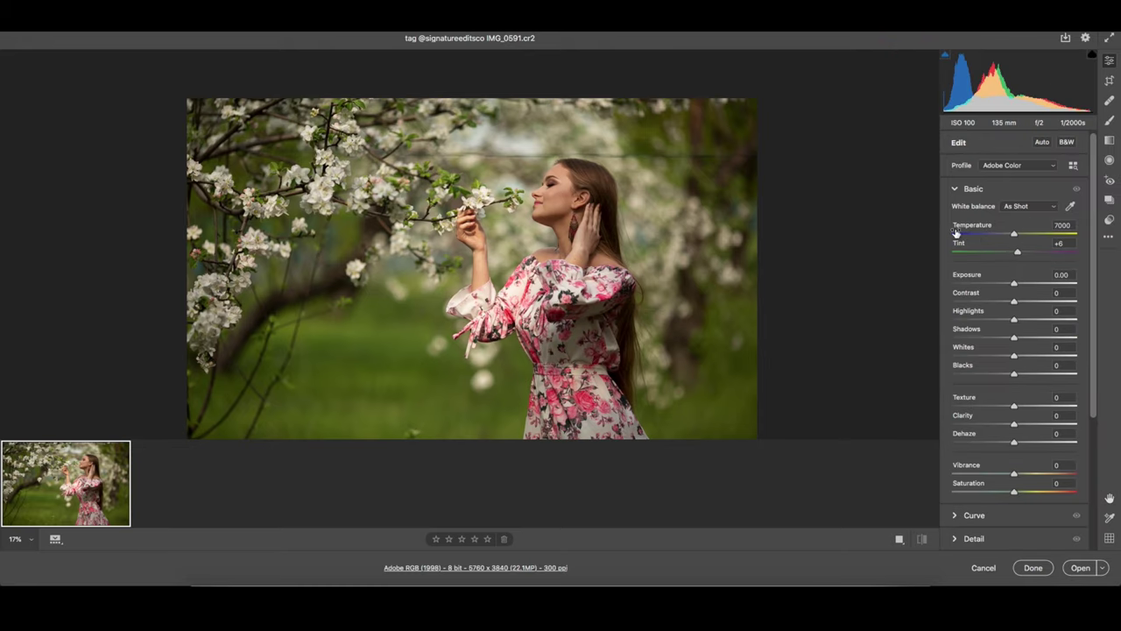
left_click_drag(1014, 235, 1018, 235)
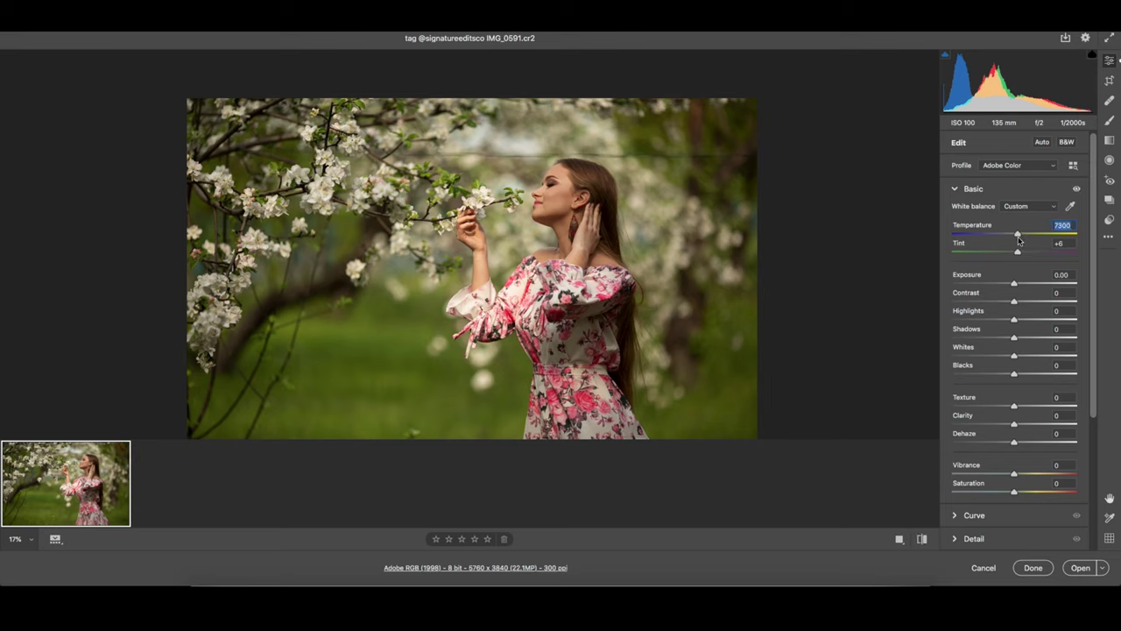
left_click_drag(1018, 287, 1022, 288)
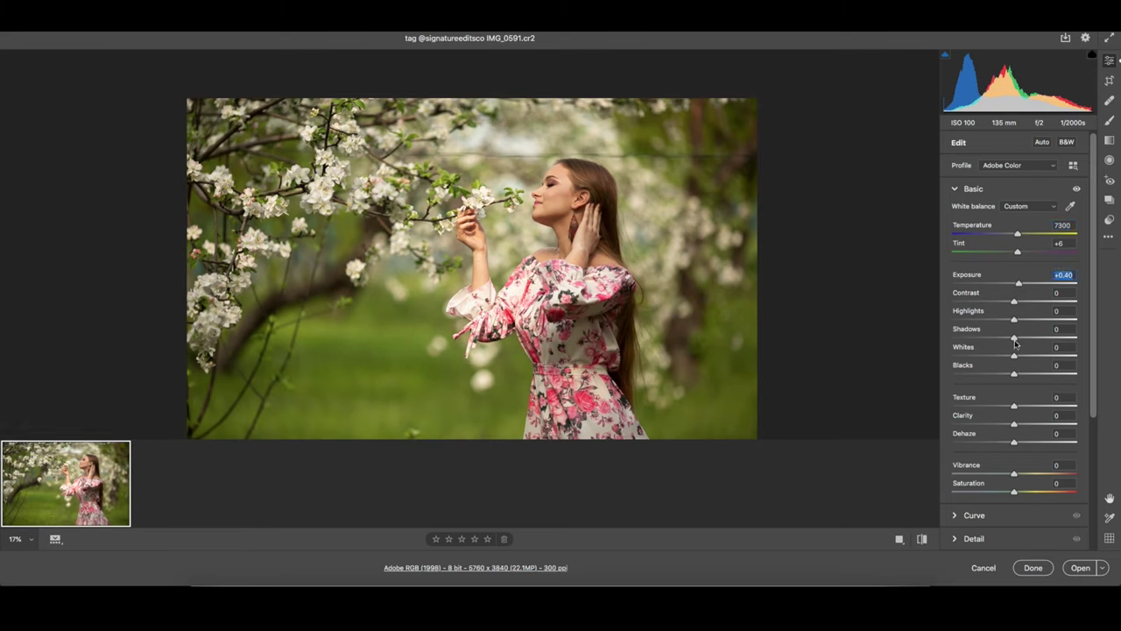
mouse_move(1014, 340)
left_mouse_down()
mouse_move(992, 343)
mouse_move(1036, 343)
mouse_move(1005, 346)
mouse_move(1027, 358)
mouse_move(1001, 375)
left_mouse_up()
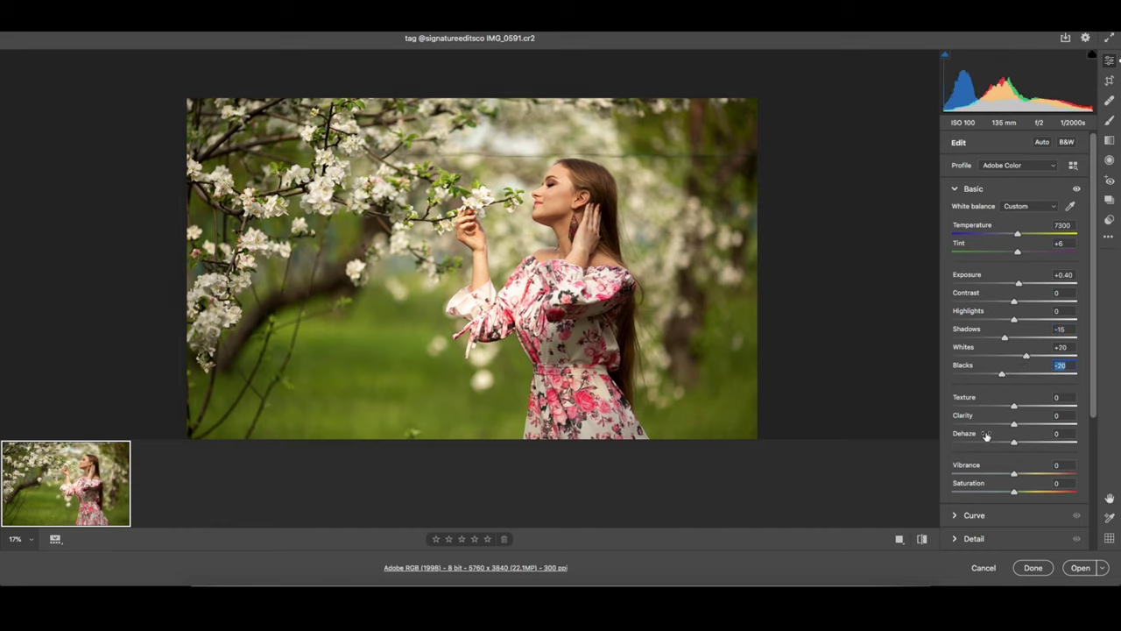
- Set Texture +3, Vibrance +44 and Saturation -19 in the Basic panel
left_click_drag(1013, 406, 1016, 406)
scroll(983, 453, "down", 1)
left_click_drag(1014, 473, 1062, 474)
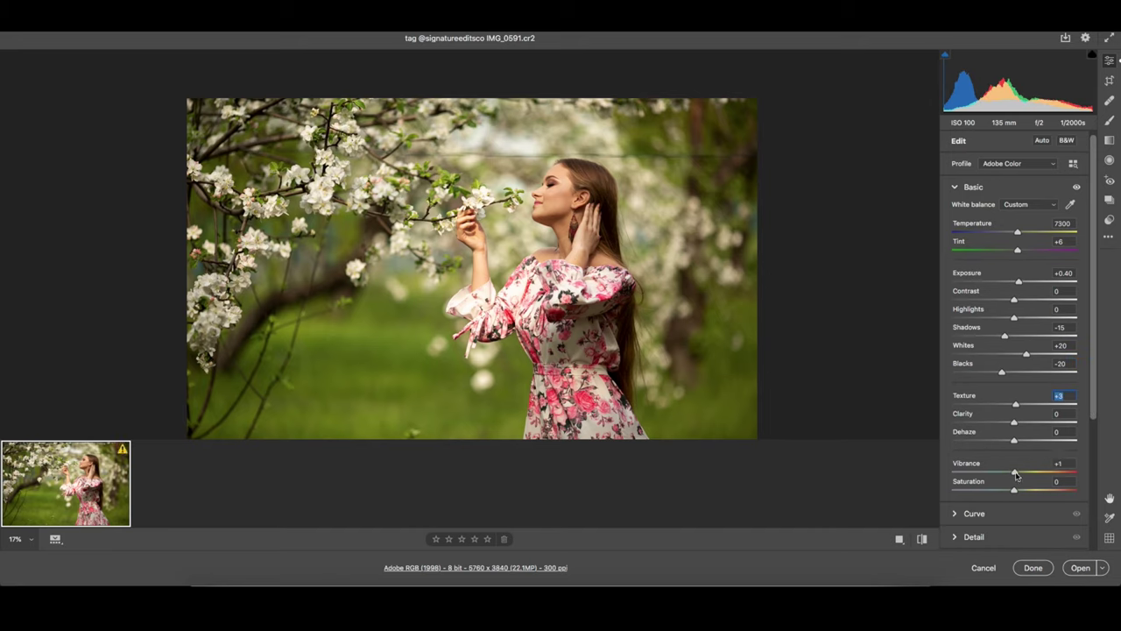
left_click_drag(1062, 474, 1000, 493)
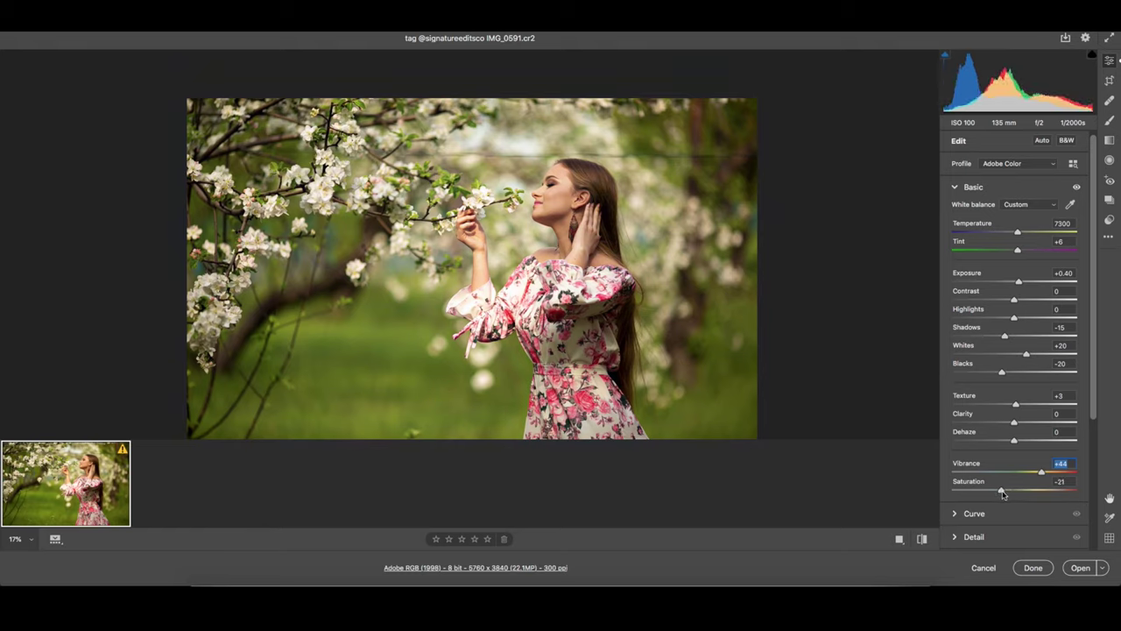
left_click_drag(1002, 494, 1003, 494)
left_click(954, 188)
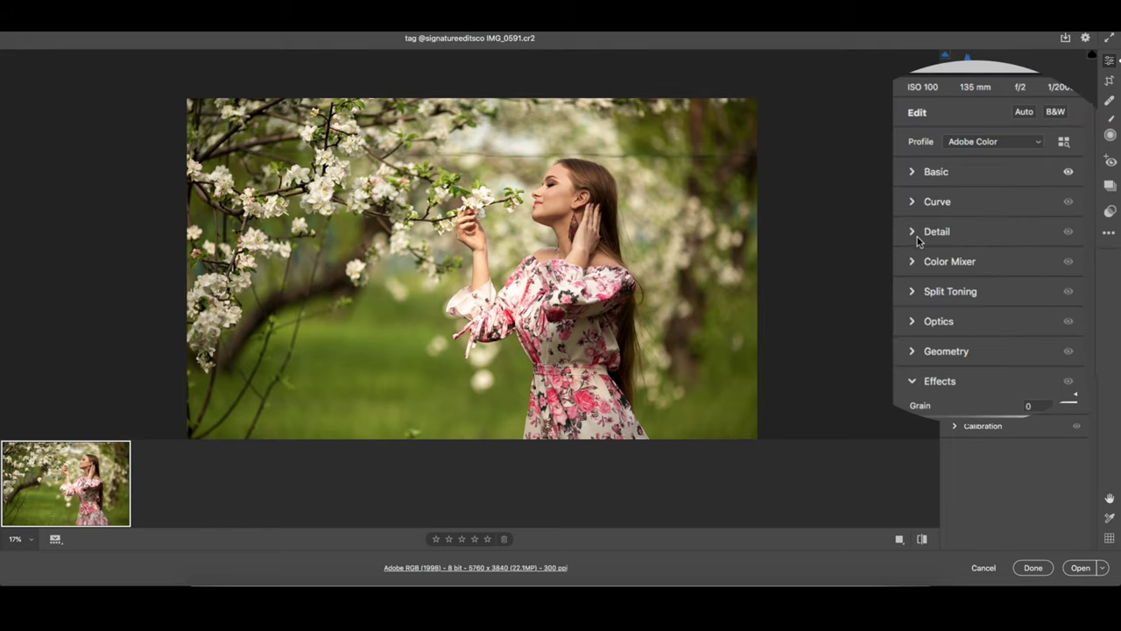
- Shift Color Mixer hues: Oranges +32, Greens +43 and Magentas +45
left_click(955, 259)
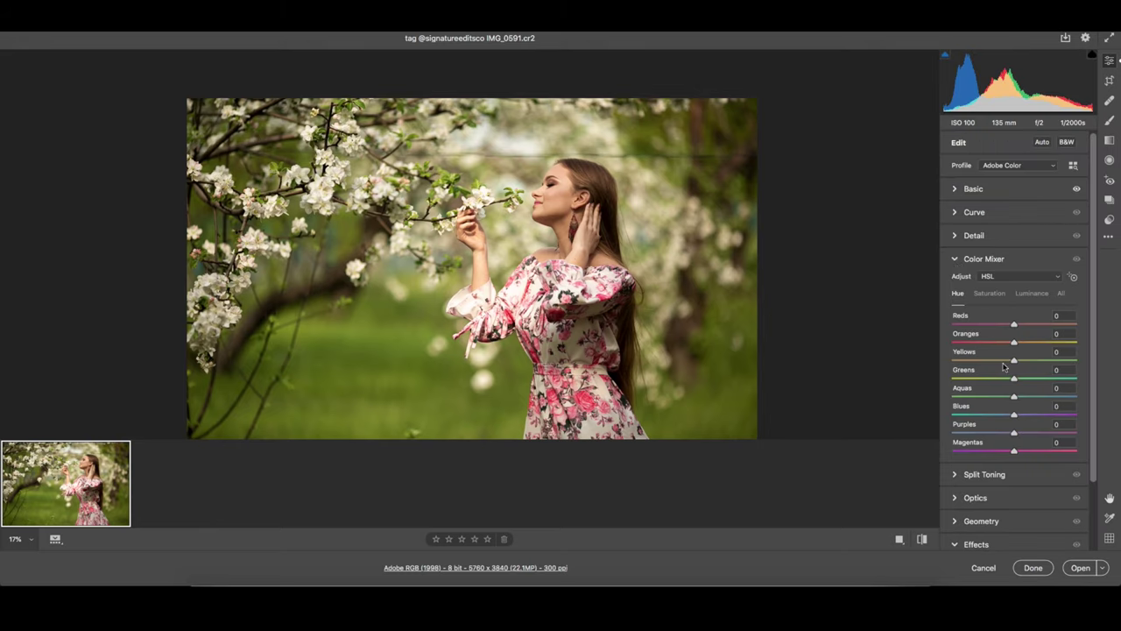
mouse_move(1014, 343)
left_mouse_down()
mouse_move(1034, 343)
mouse_move(1034, 381)
left_mouse_up()
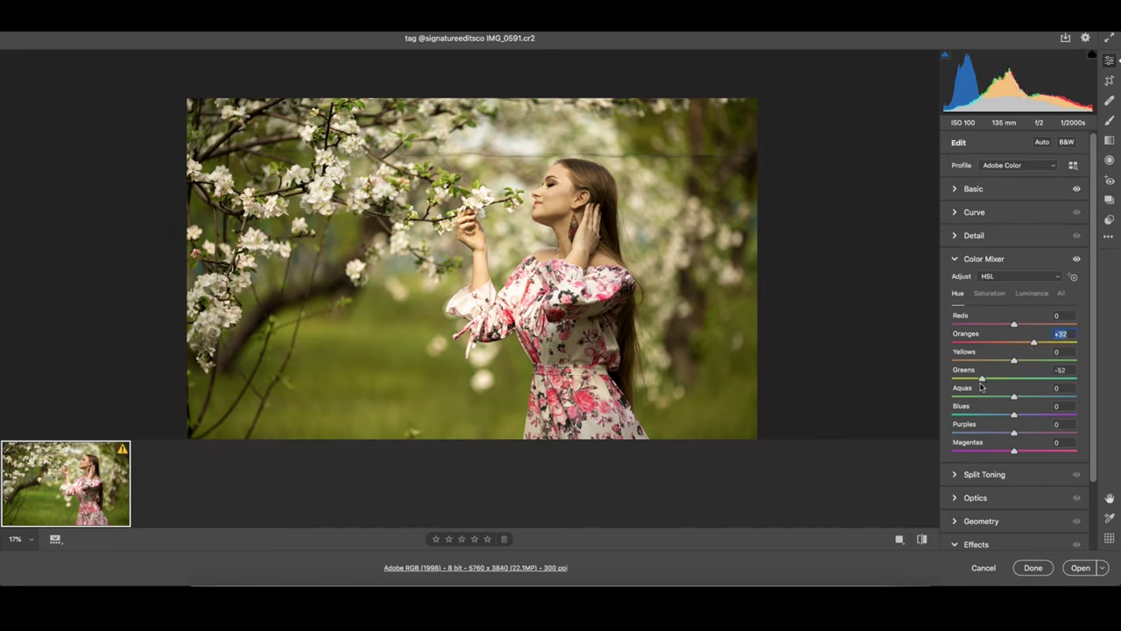
left_click_drag(1034, 380, 1041, 384)
left_click_drag(1015, 454, 1039, 453)
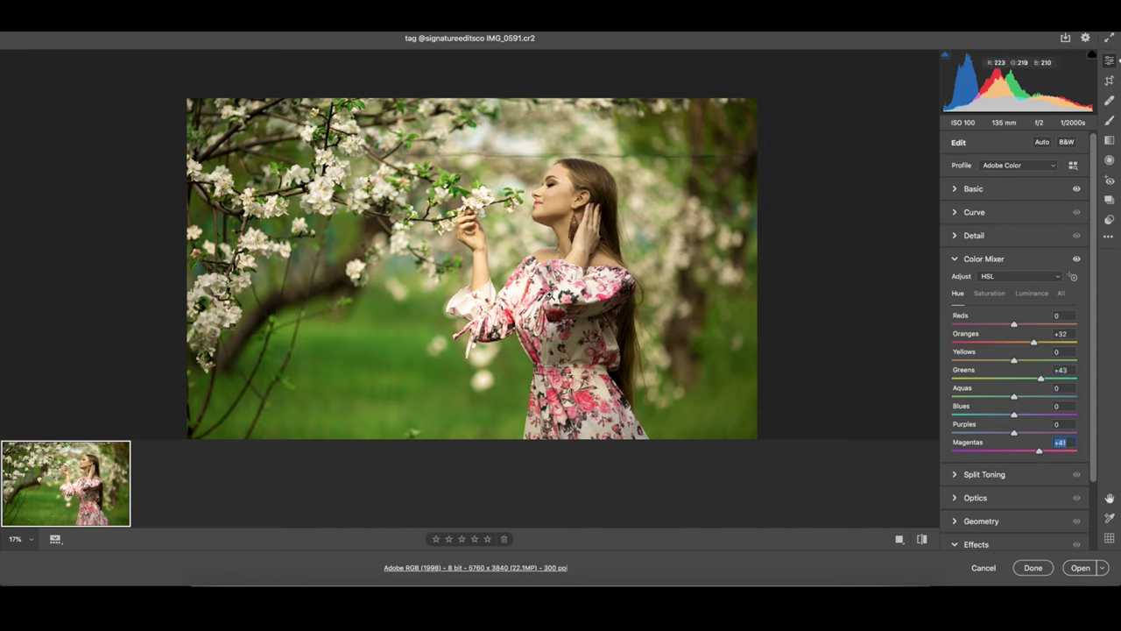
left_click_drag(1039, 454, 1040, 454)
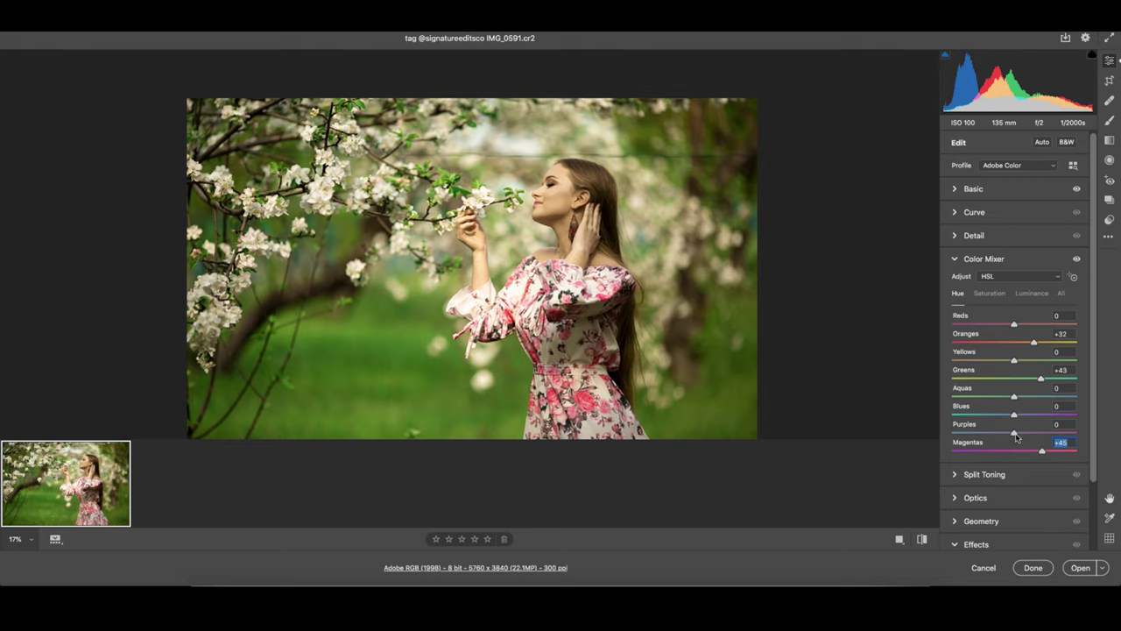
- Set the Purples hue to +13, Aquas to -8 and Yellows to +4
left_click_drag(1013, 433, 1022, 434)
left_click_drag(1014, 396, 1009, 397)
mouse_move(1010, 401)
left_mouse_down()
mouse_move(1004, 362)
mouse_move(1017, 364)
left_mouse_up()
left_click_drag(1017, 365, 1017, 363)
left_click(1038, 278)
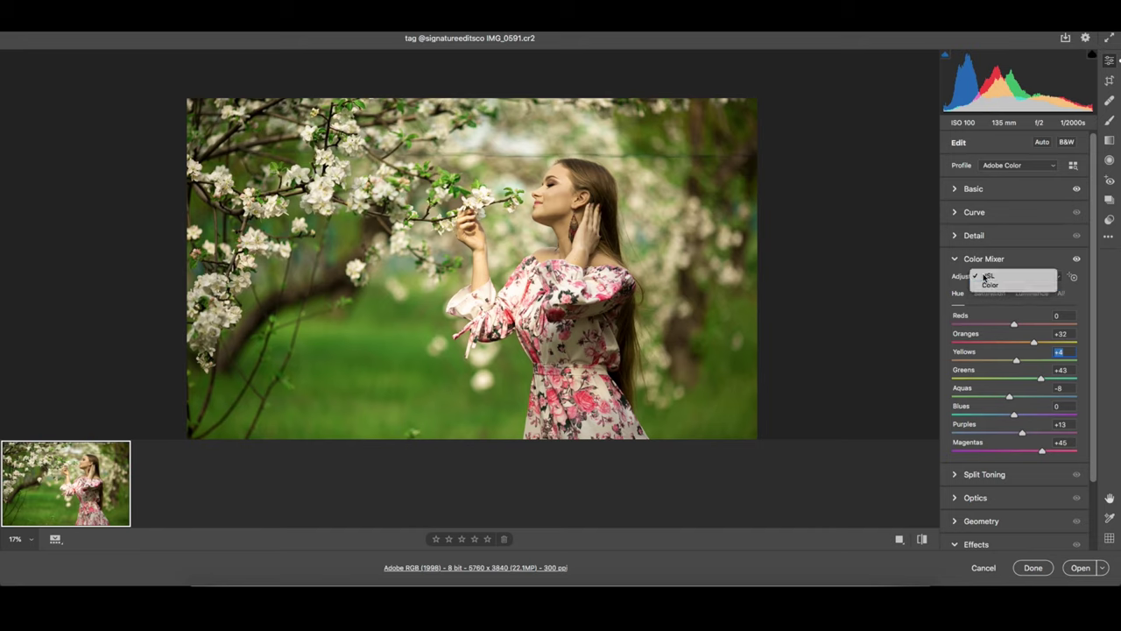
left_click(985, 277)
scroll(974, 491, "down", 2)
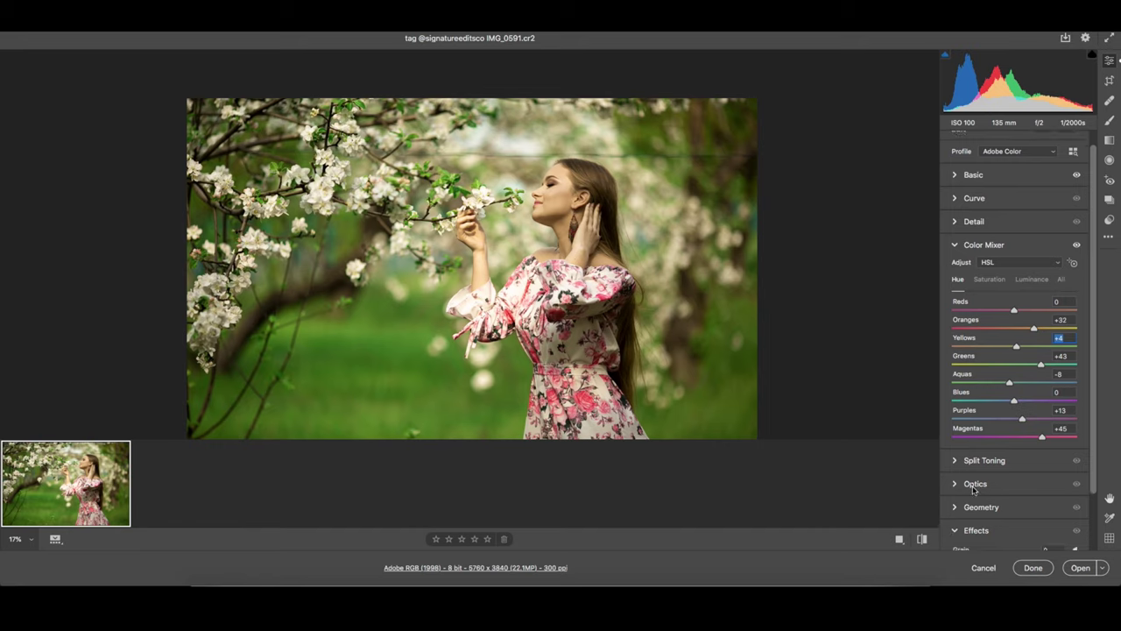
scroll(974, 491, "down", 1)
scroll(974, 492, "down", 2)
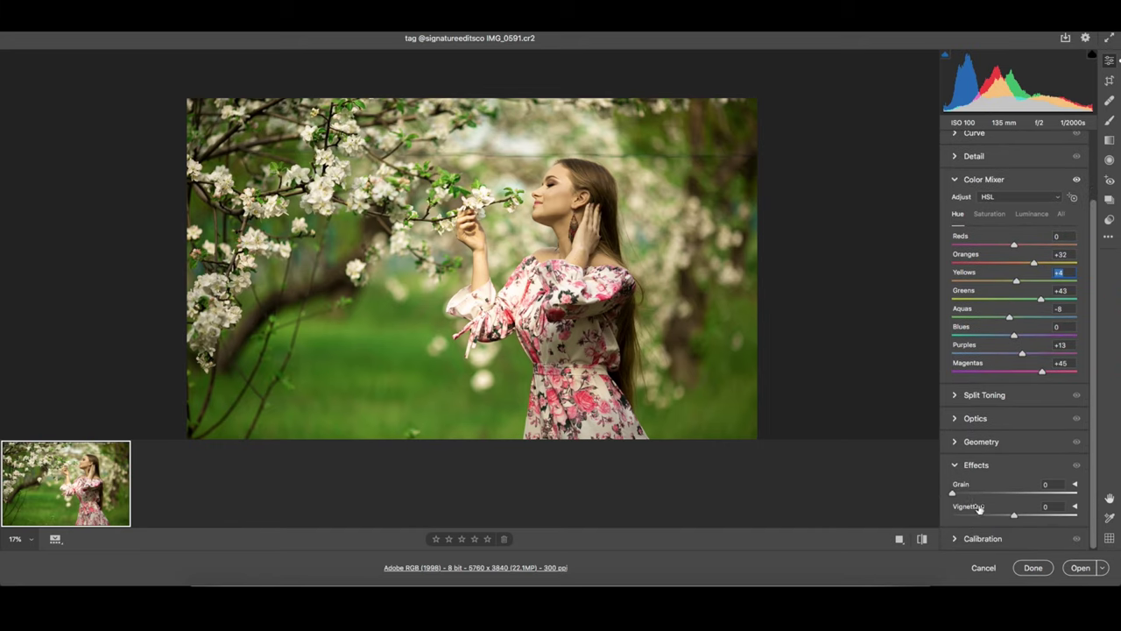
mouse_move(955, 495)
left_mouse_down()
mouse_move(1067, 494)
mouse_move(951, 495)
left_mouse_up()
left_click(921, 538)
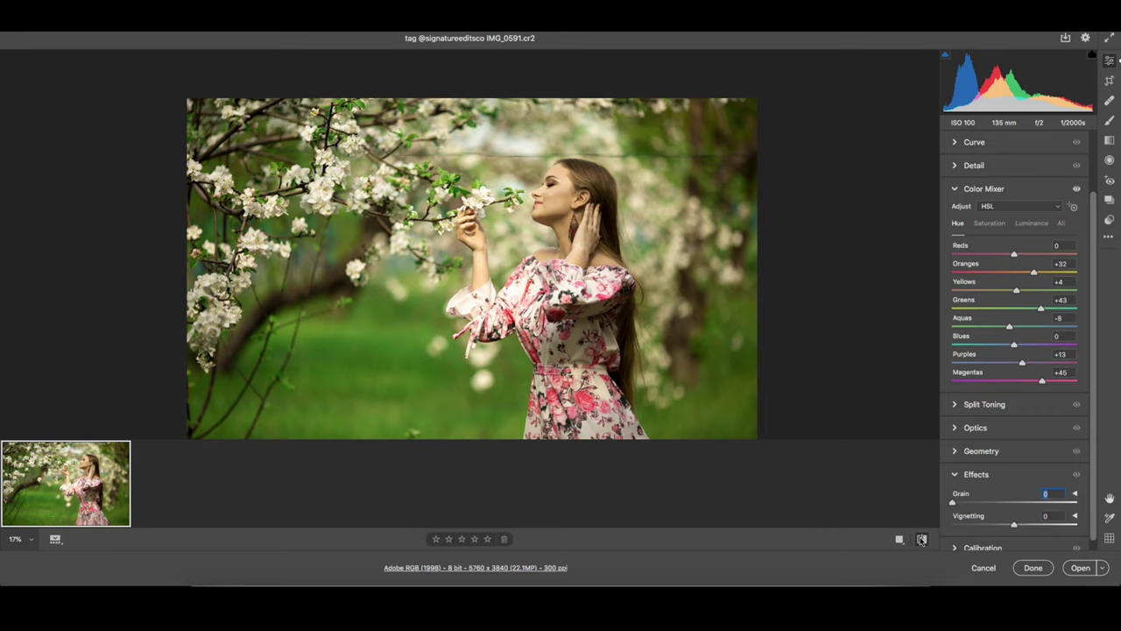
left_click(922, 538)
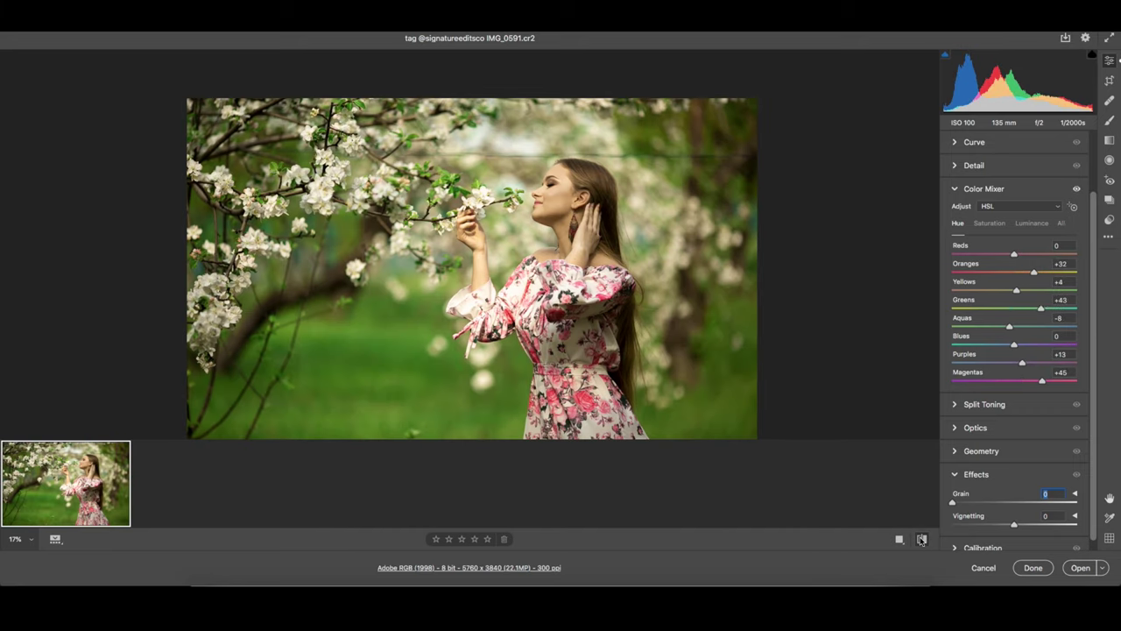
left_click(922, 539)
left_click(922, 539)
scroll(1008, 457, "up", 1)
scroll(990, 368, "up", 2)
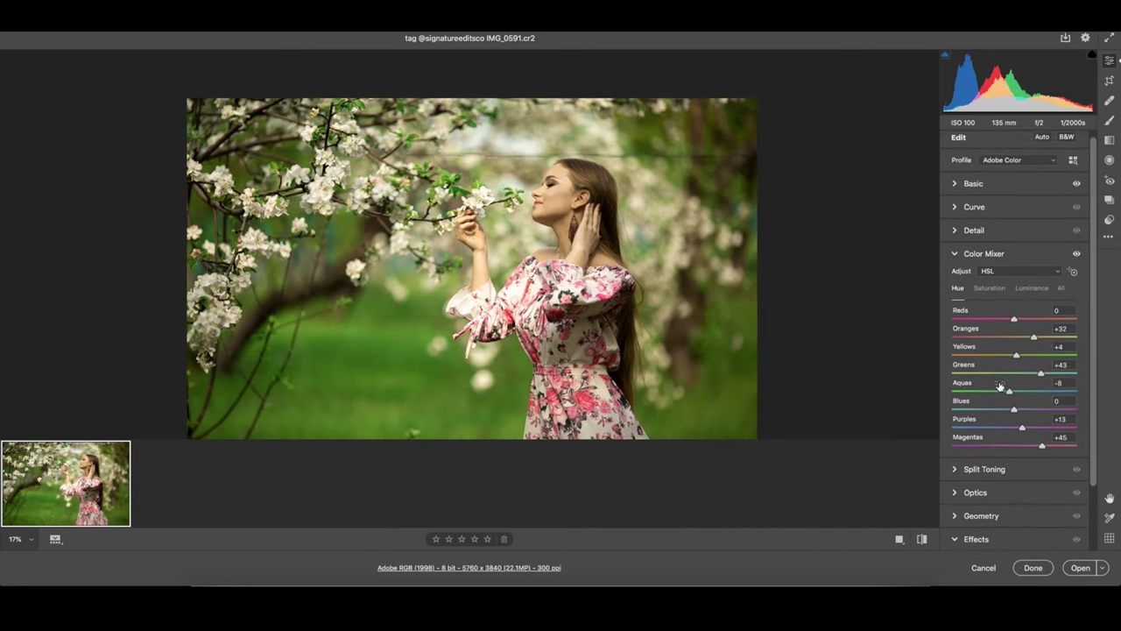
- Set Detail sharpening to 70
left_click(956, 236)
left_click_drag(985, 265, 1017, 265)
left_click(1011, 265)
type("70")
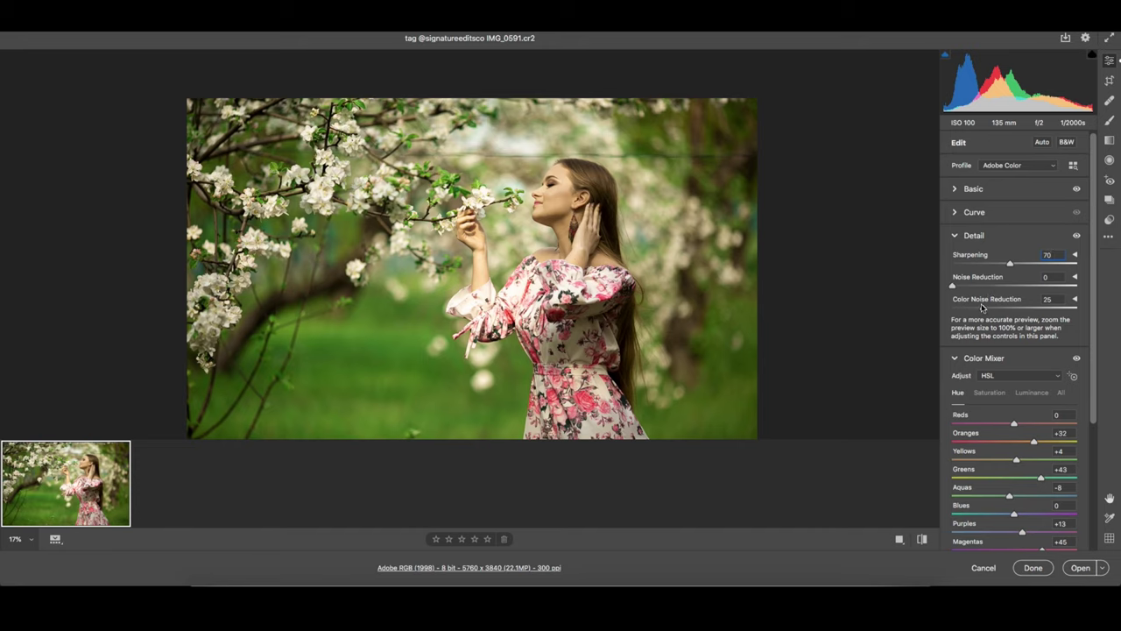
- Set Noise Reduction to 60, correcting the mistyped out-of-range value
left_click_drag(954, 287, 969, 289)
left_click_drag(971, 287, 1019, 289)
key("Tab")
type("600")
key("Return")
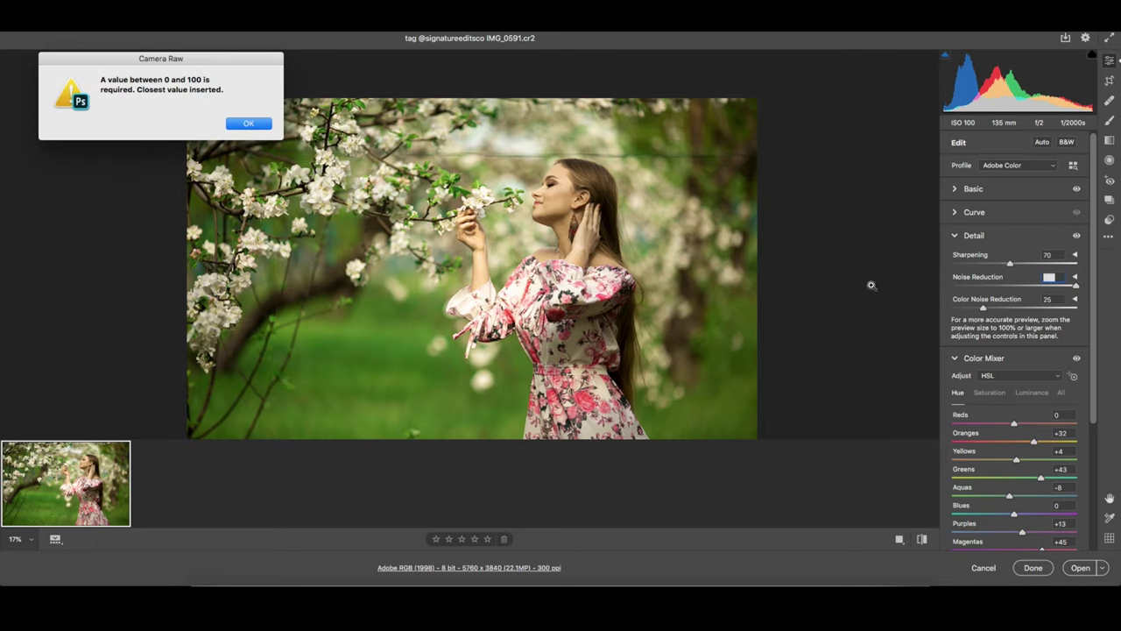
left_click(242, 124)
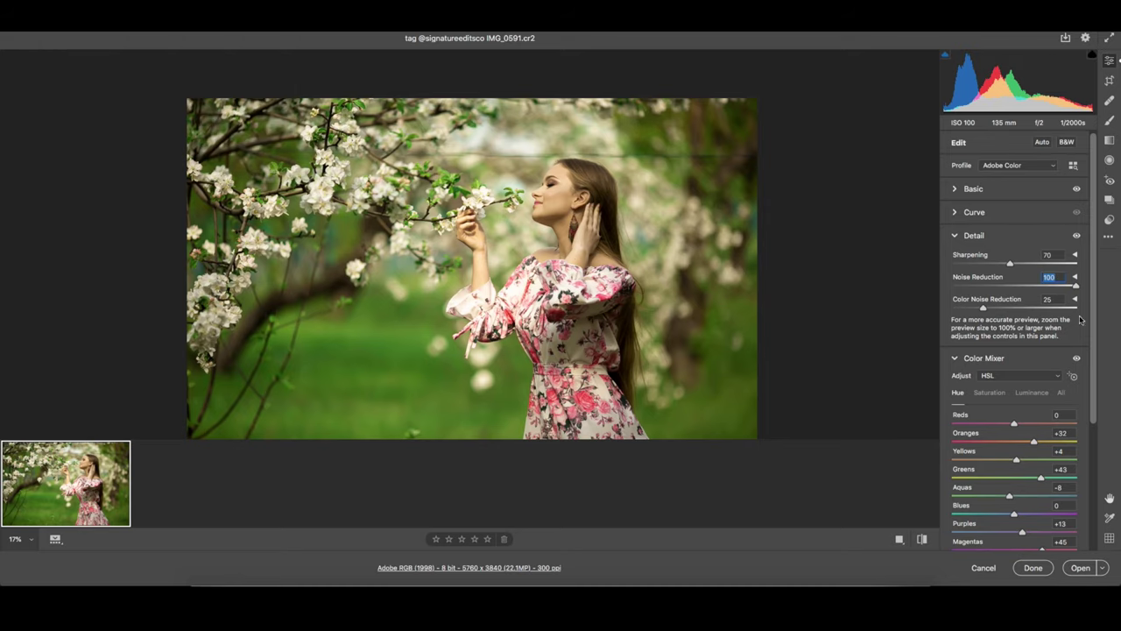
type("60")
- Lower Color Noise Reduction to 14 and ease the Oranges hue to +15
left_click_drag(986, 311, 974, 310)
left_click(971, 310)
left_click_drag(1033, 444, 1024, 444)
left_click(1021, 444)
left_click(961, 190)
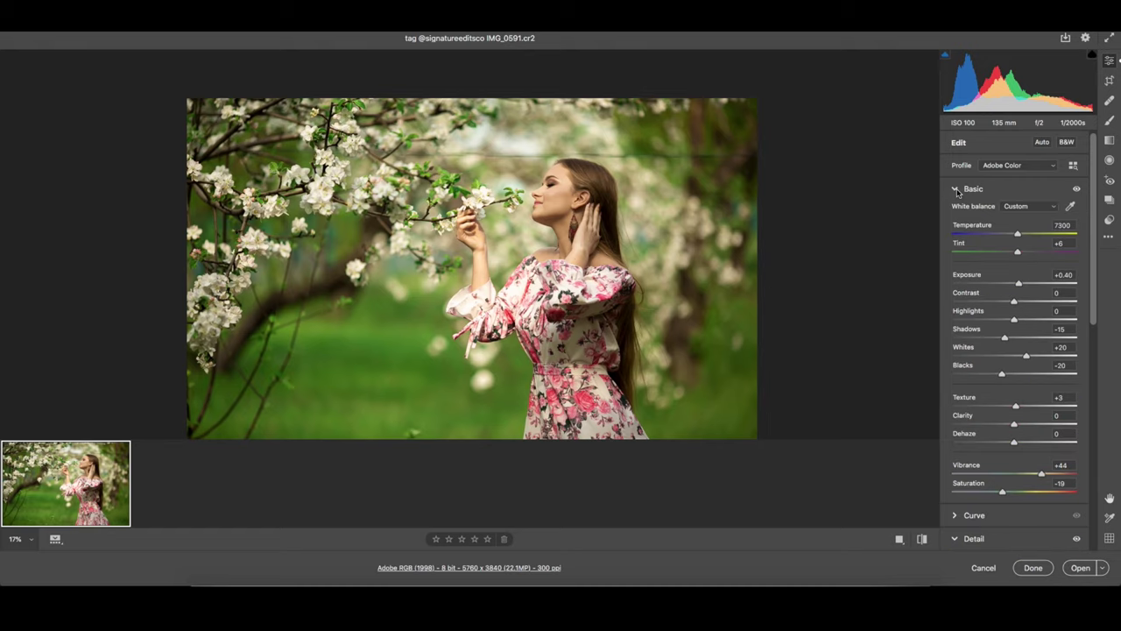
- Deepen Blacks to -34, reset Saturation to 0 and compare with the original
mouse_move(1004, 377)
left_mouse_down()
mouse_move(979, 379)
mouse_move(994, 384)
left_mouse_up()
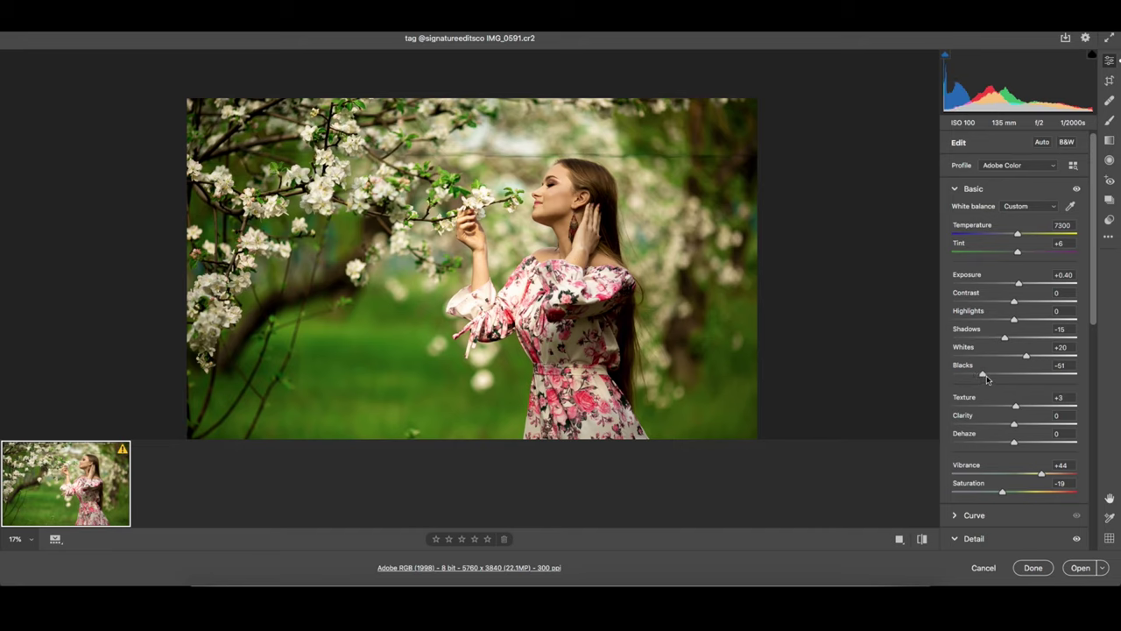
left_click_drag(1003, 492, 1014, 495)
left_click(1014, 495)
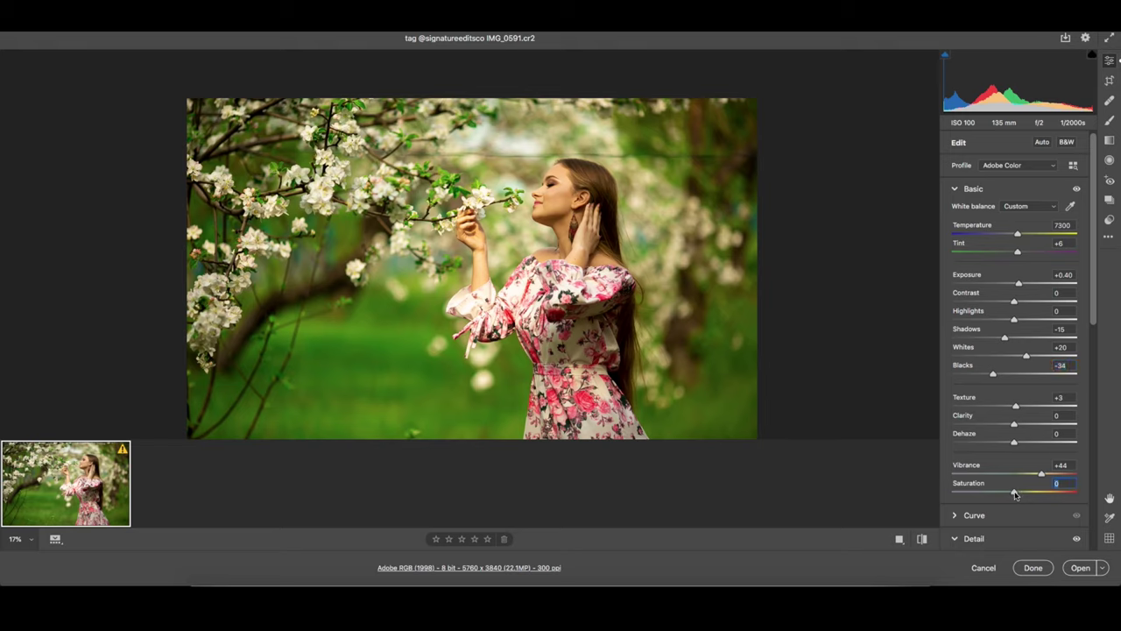
left_click(922, 538)
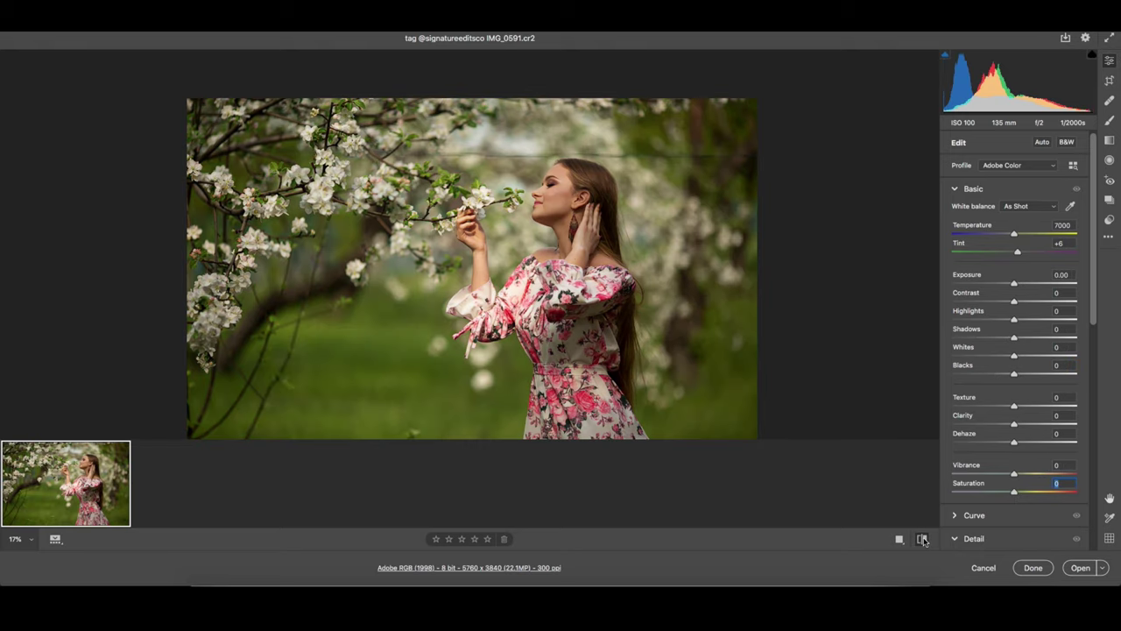
left_click(922, 539)
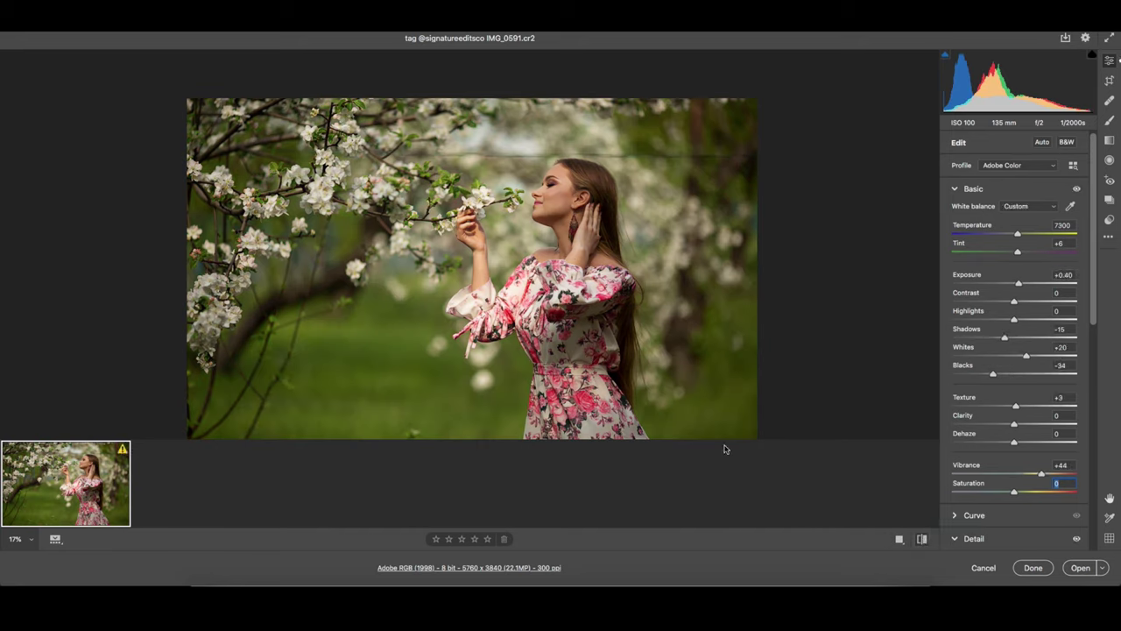
- Raise Saturation to +38, cut Vibrance down, and compare before and after
scroll(1016, 421, "down", 1)
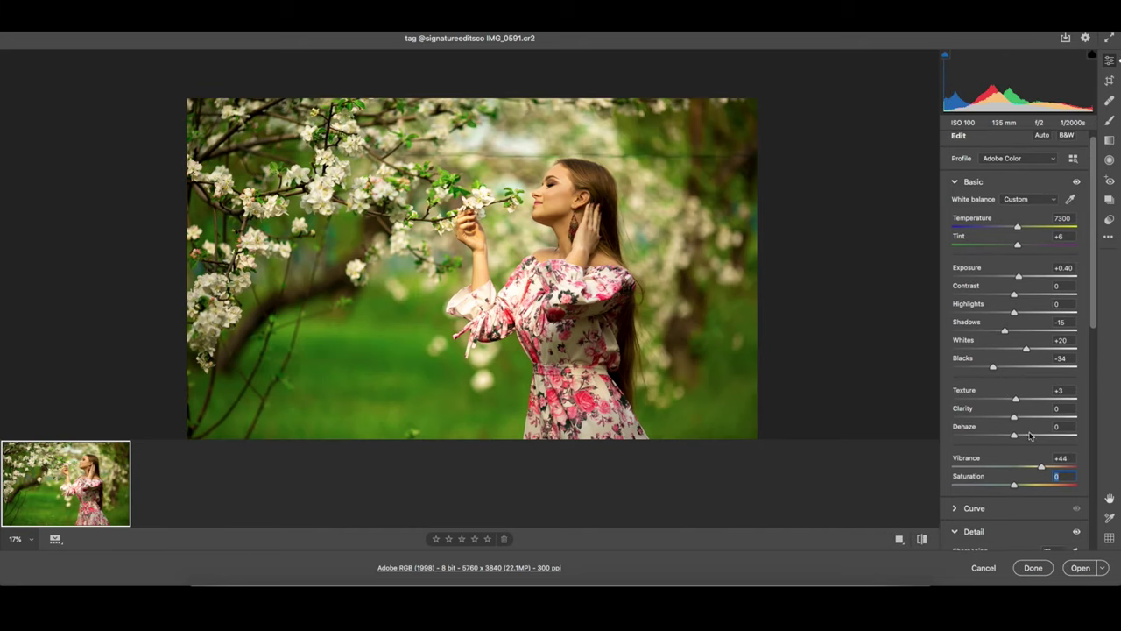
left_click_drag(1014, 488, 1037, 491)
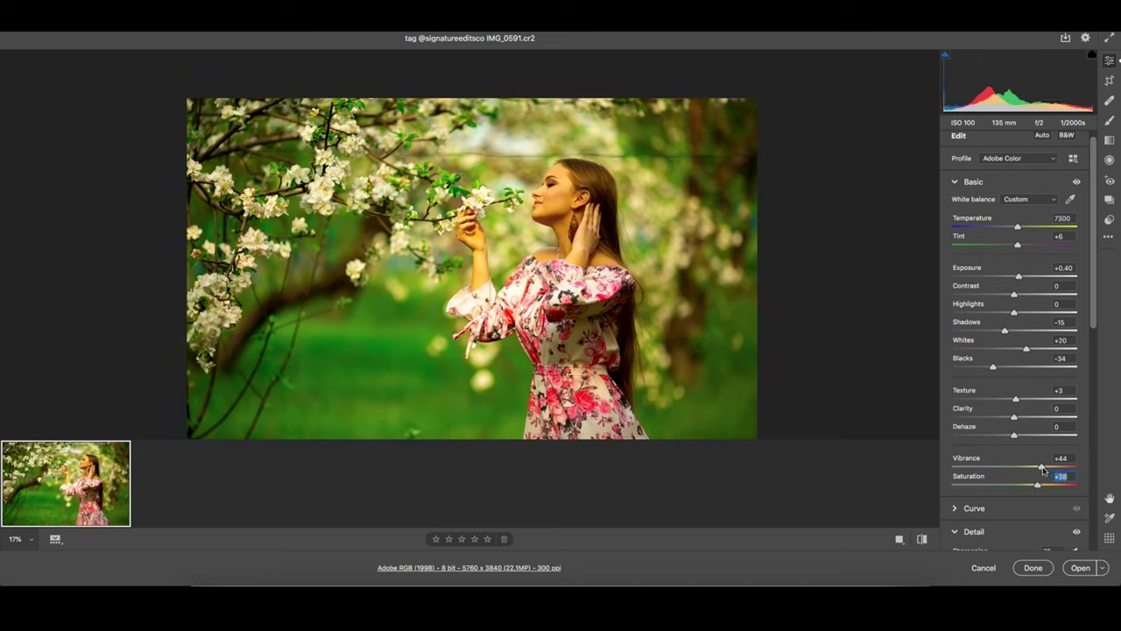
left_click_drag(1042, 470, 1017, 469)
left_click(922, 538)
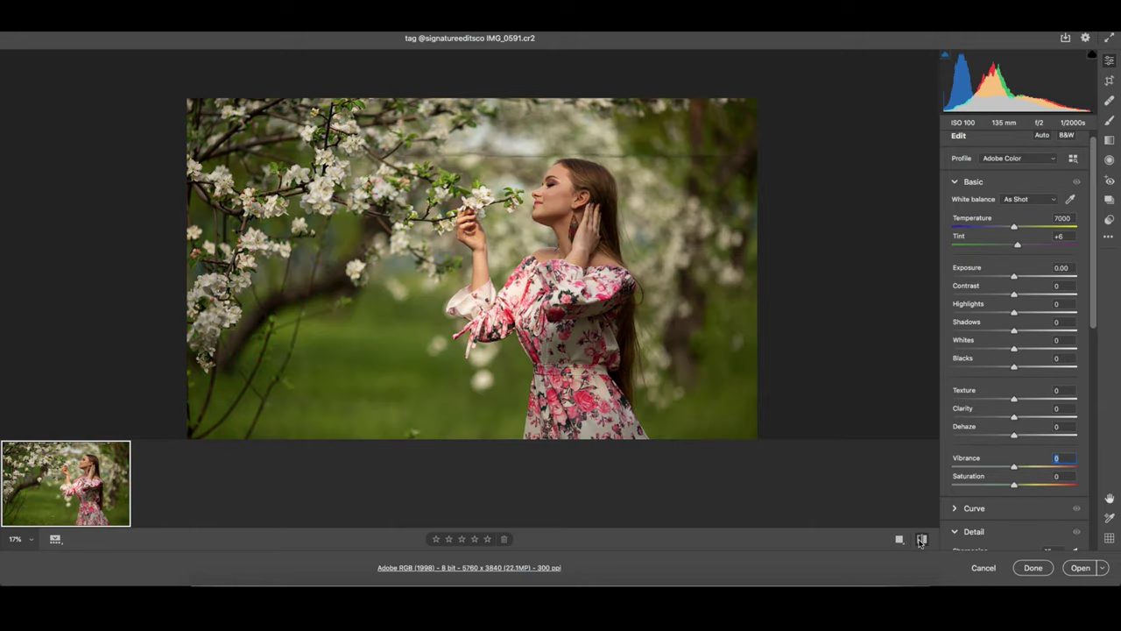
left_click(921, 538)
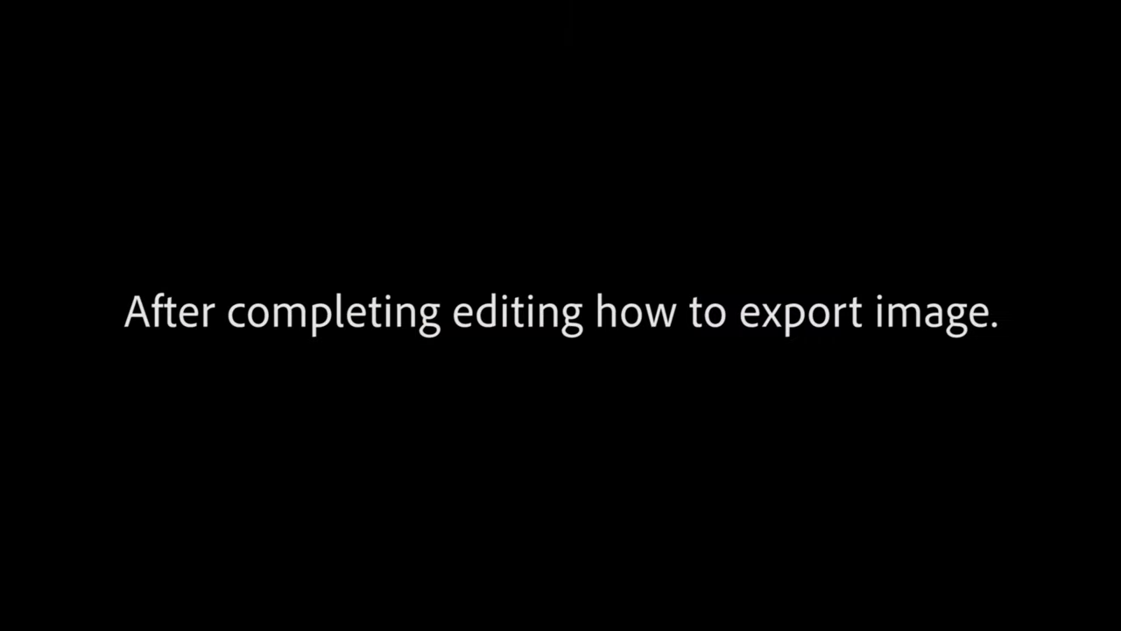